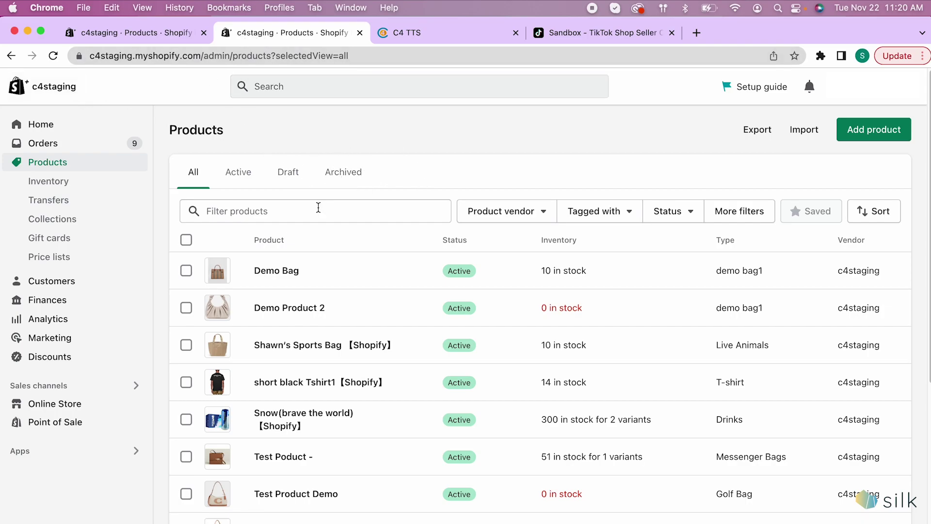
Change Demo Bag's Available quantity from 10 to 15, save it, and go back to Products.
click(286, 275)
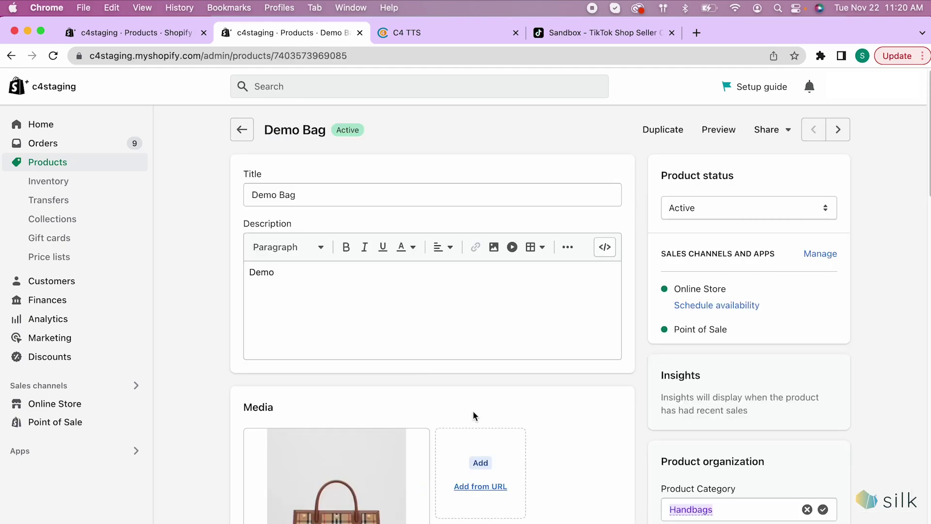
scroll(474, 411, down, 10)
scroll(473, 410, down, 4)
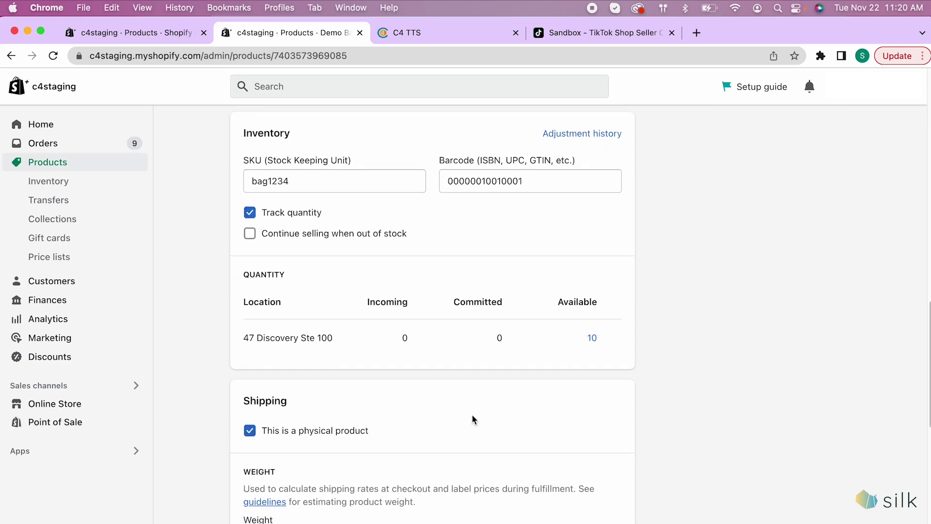
click(591, 338)
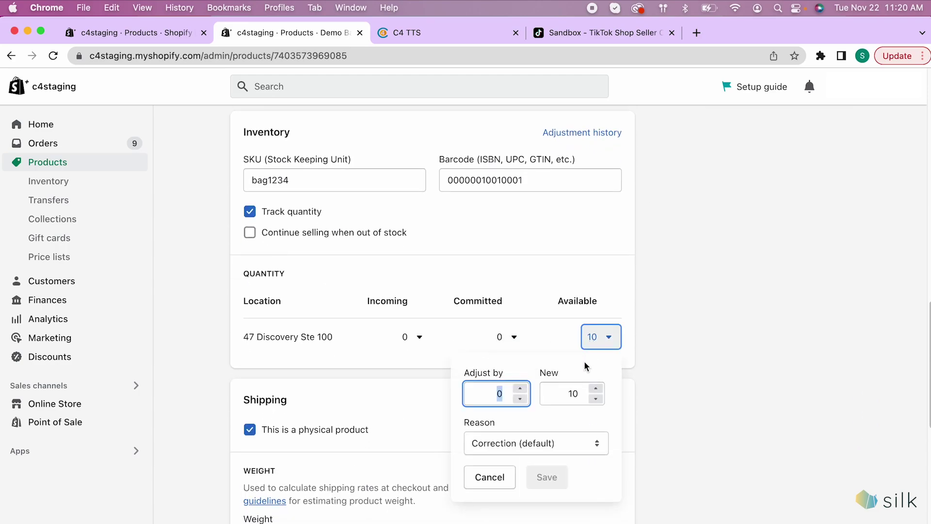
double_click(570, 394)
text(15)
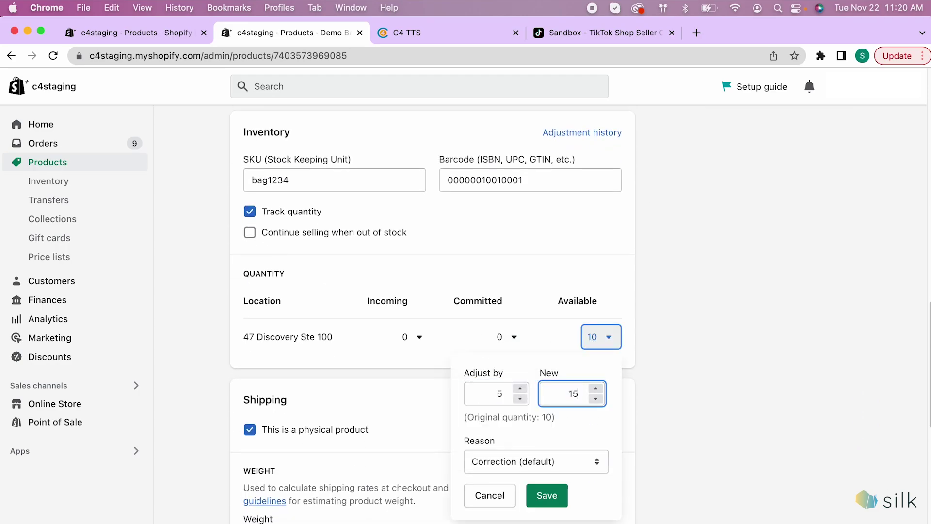
click(553, 500)
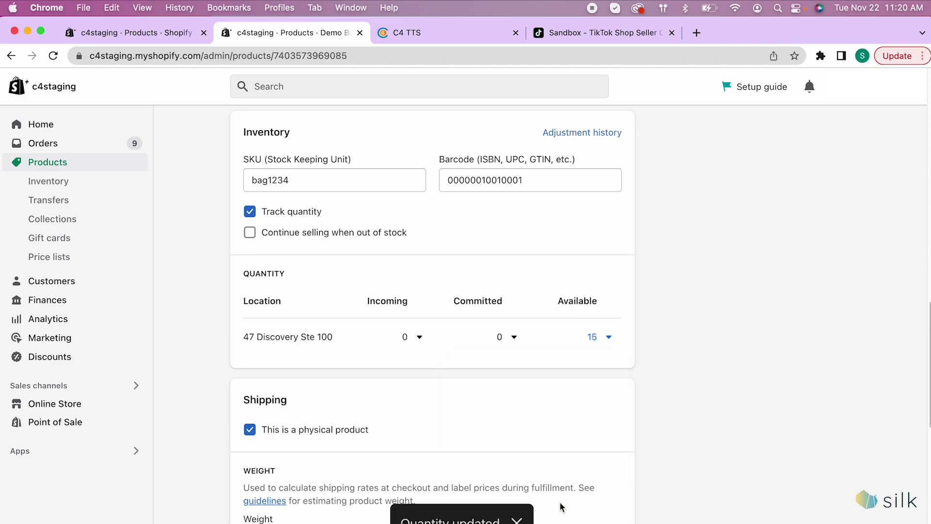
scroll(567, 483, down, 7)
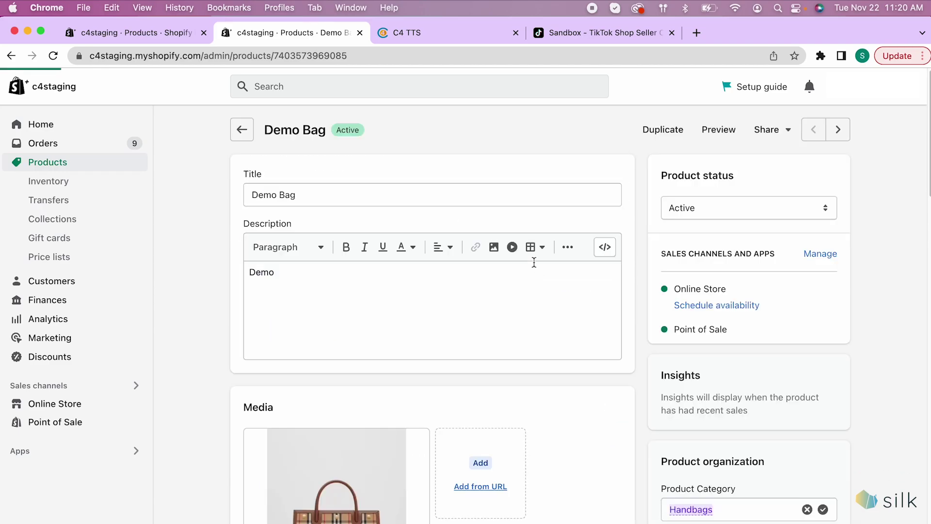
click(242, 130)
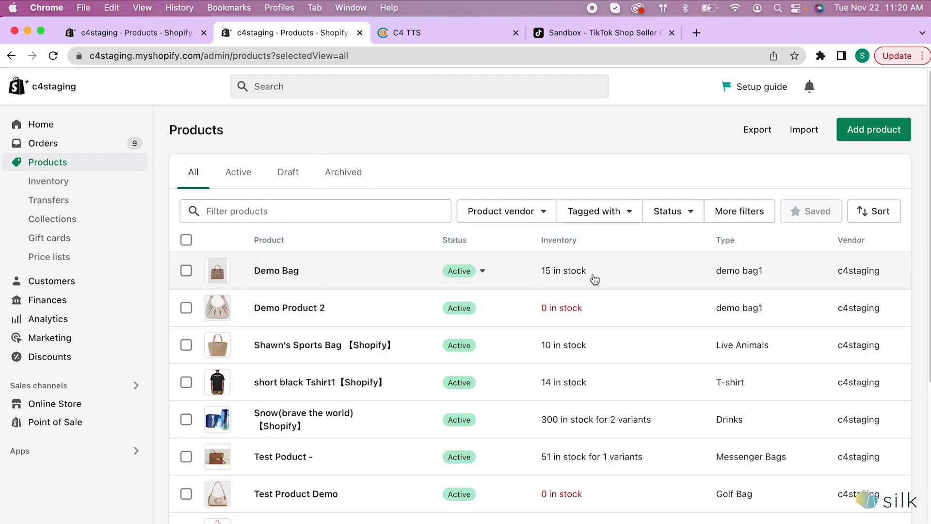
Push Demo Bag's stock to TikTok Shop with C4 TTS's Update Stock action.
click(392, 31)
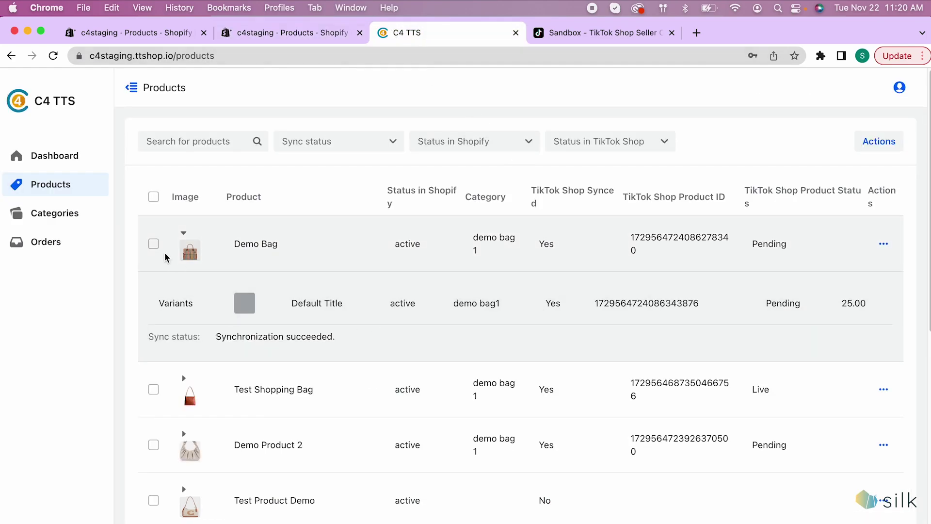
click(153, 244)
click(884, 243)
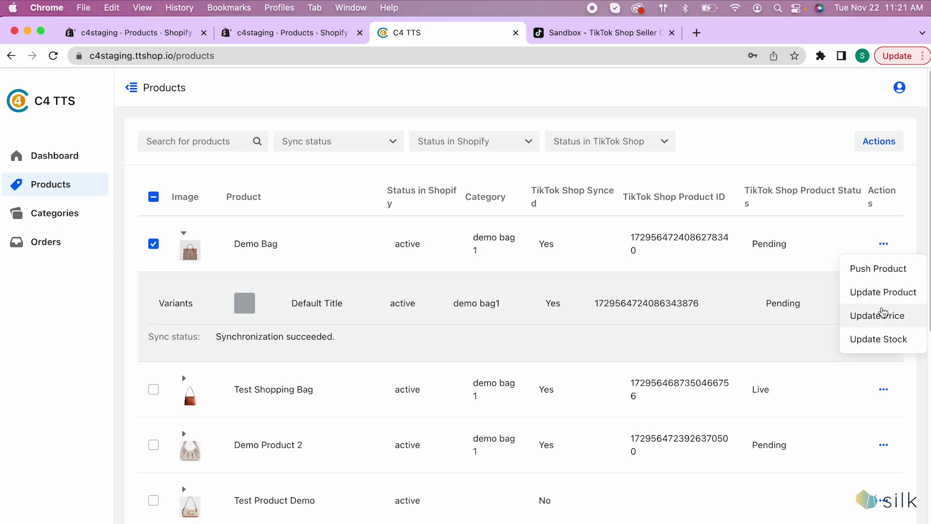
click(879, 341)
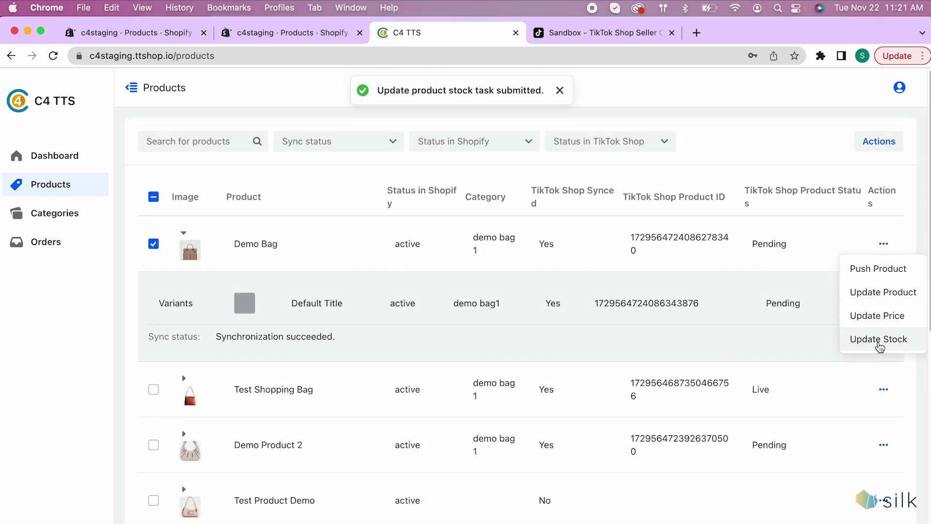
click(610, 40)
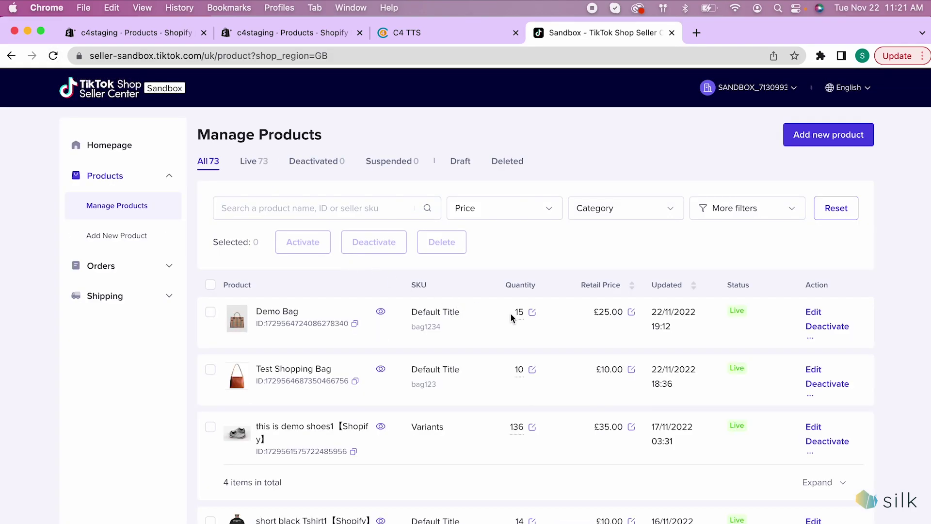
Check that Demo Bag's quantity reads 15 in TikTok Shop's Manage Products list.
mouse_move(519, 315)
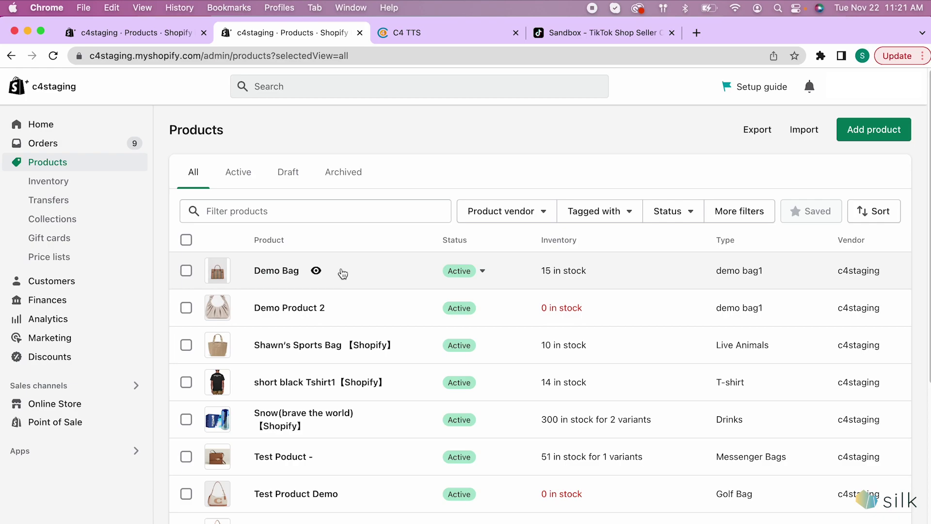
Replace Demo Bag's £25.00 price with £30.00 and save the product.
click(353, 272)
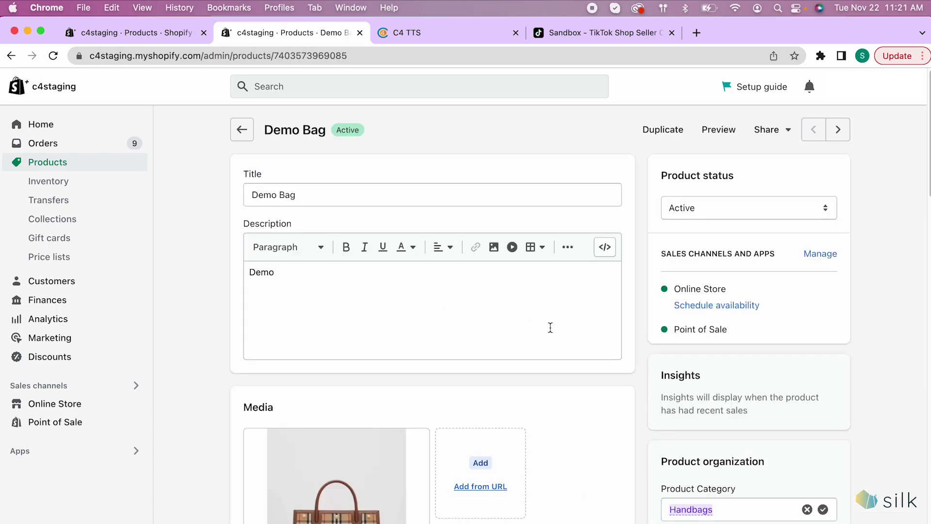
scroll(541, 324, down, 10)
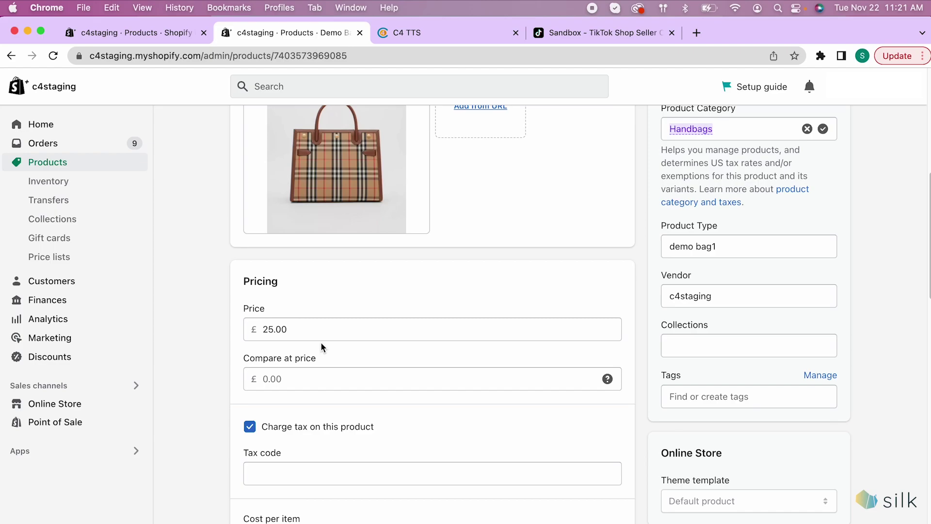
click(325, 334)
drag(325, 335, 235, 325)
text(30.)
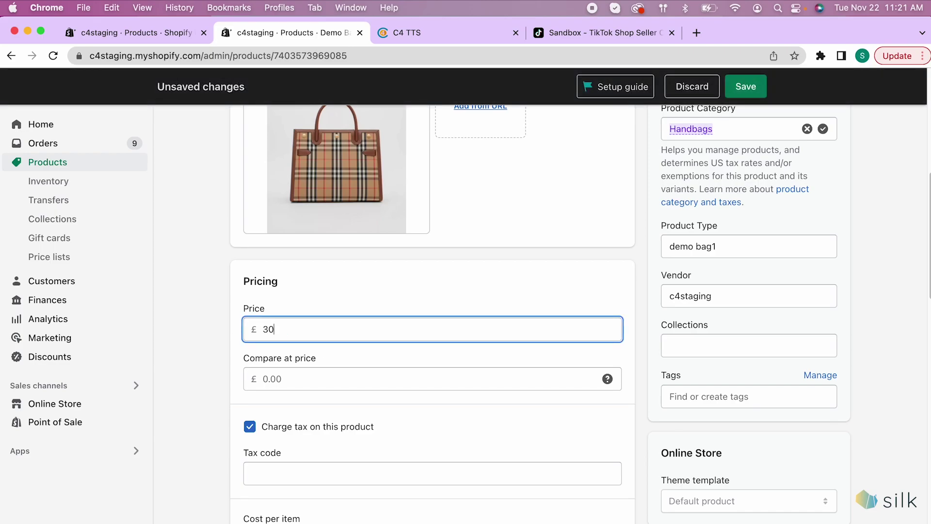
click(231, 340)
scroll(536, 298, up, 10)
scroll(661, 204, down, 20)
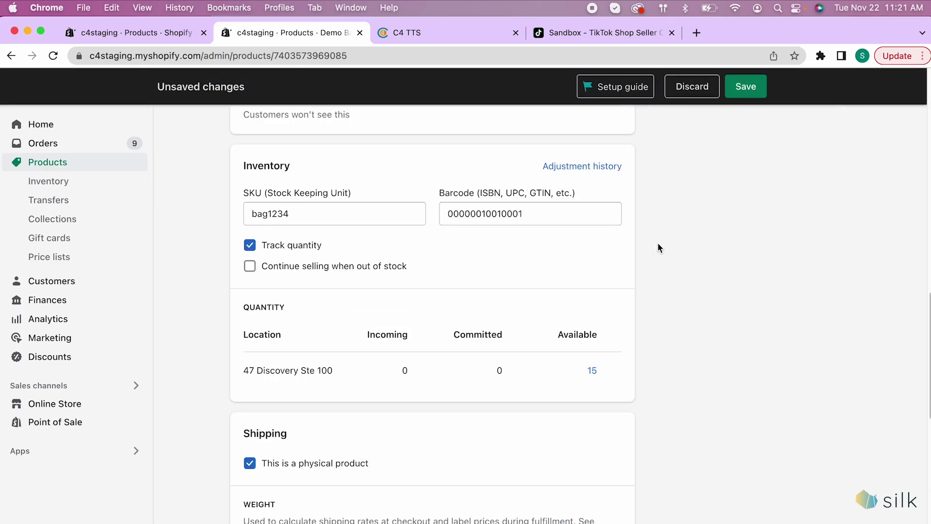
click(745, 87)
scroll(596, 399, up, 20)
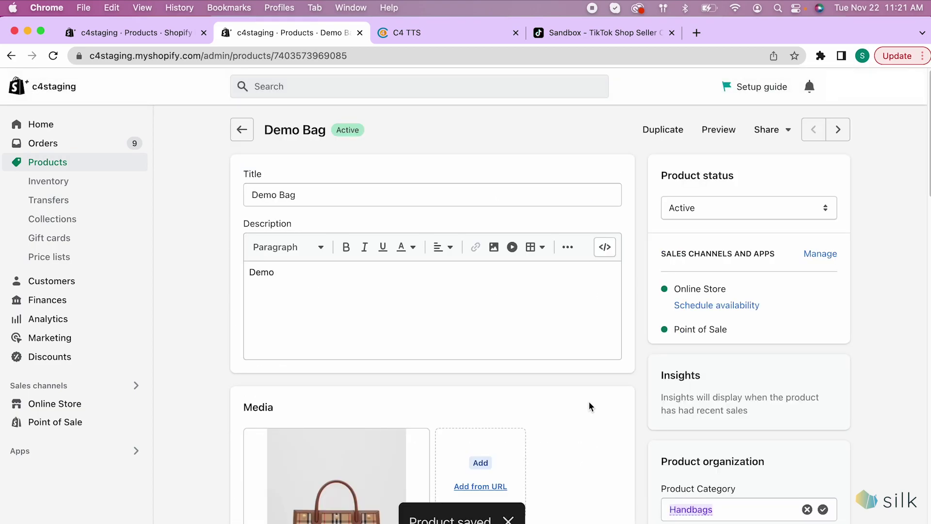
click(457, 32)
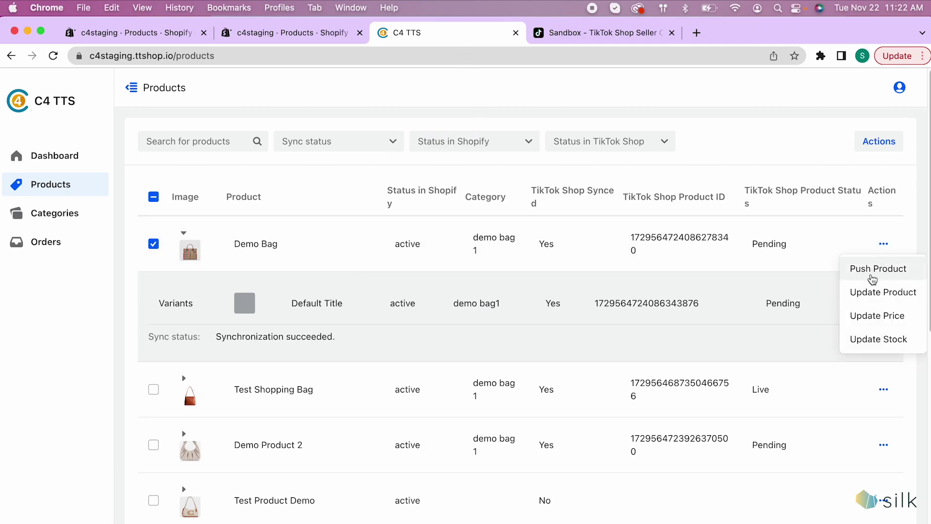
Send Demo Bag's £30 price to TikTok Shop via Update Price and reload Seller Center products.
click(869, 316)
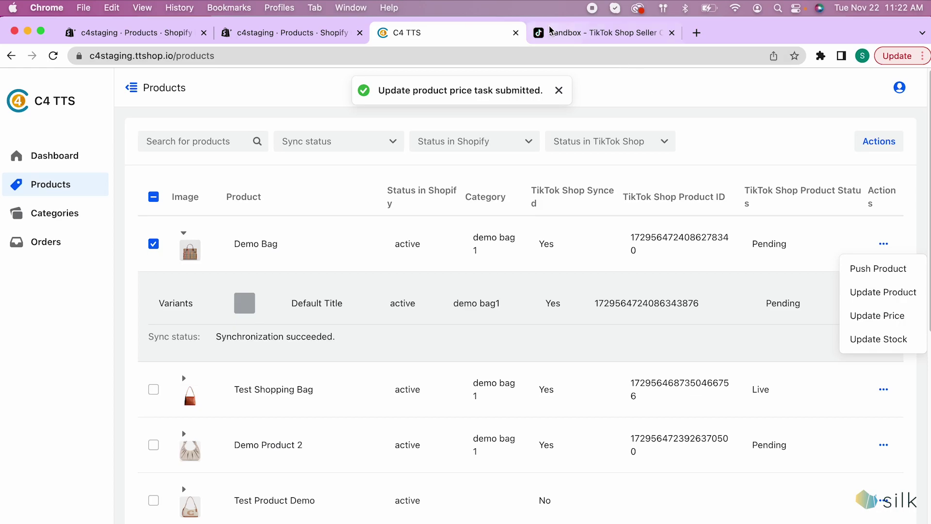
click(562, 32)
click(53, 56)
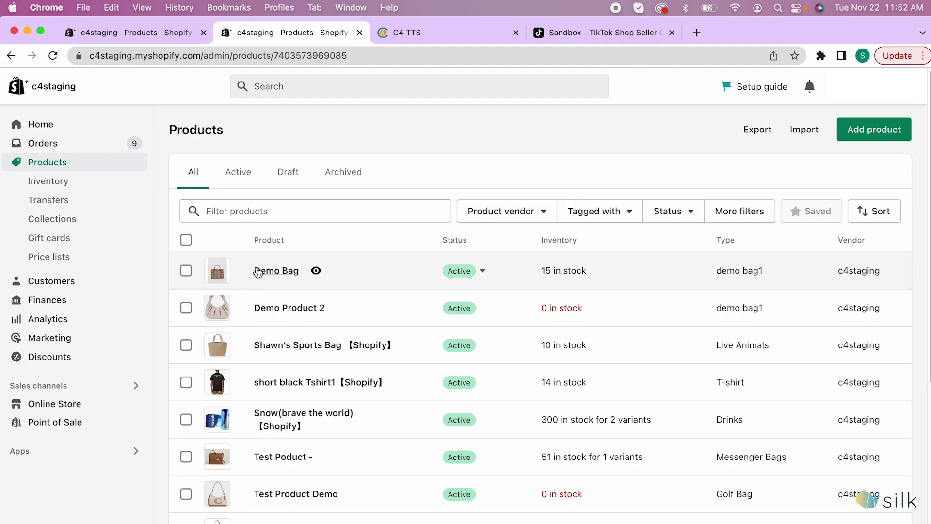
Update Demo Bag's price, set its available stock to 20, and save.
click(276, 271)
scroll(482, 299, down, 8)
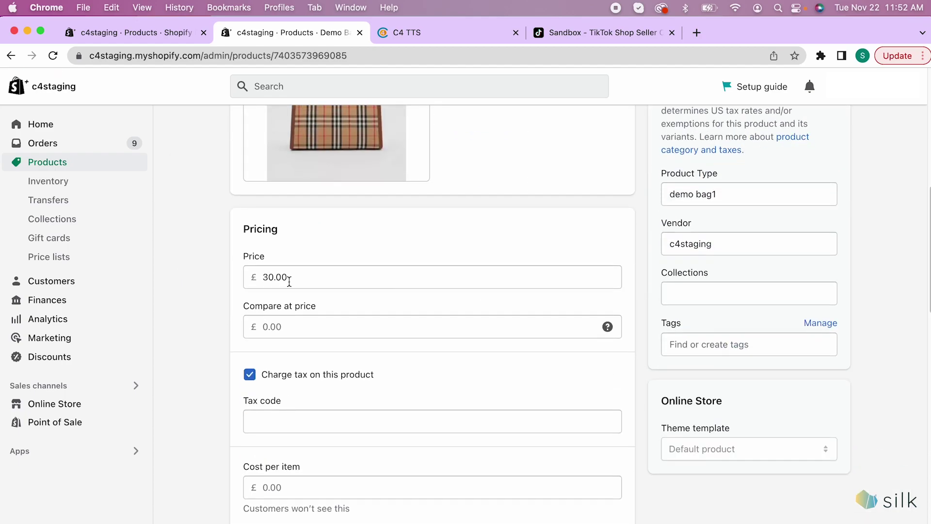
drag(272, 279, 261, 280)
text(60)
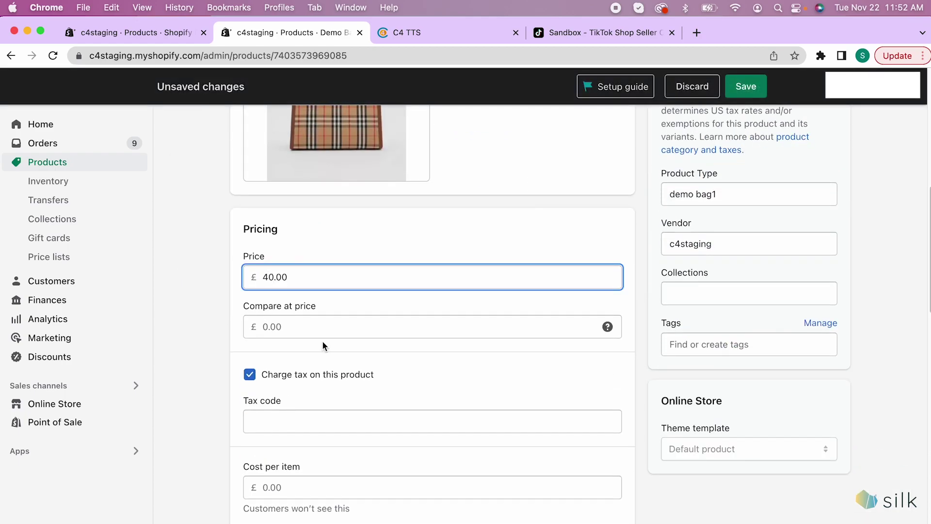
scroll(569, 397, down, 8)
click(601, 386)
double_click(561, 267)
text(20)
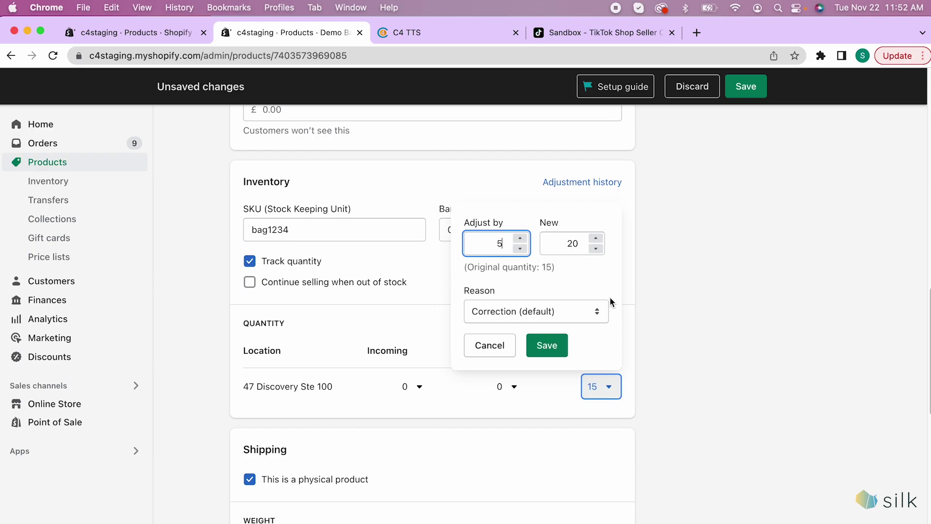
key(Return)
scroll(548, 283, up, 5)
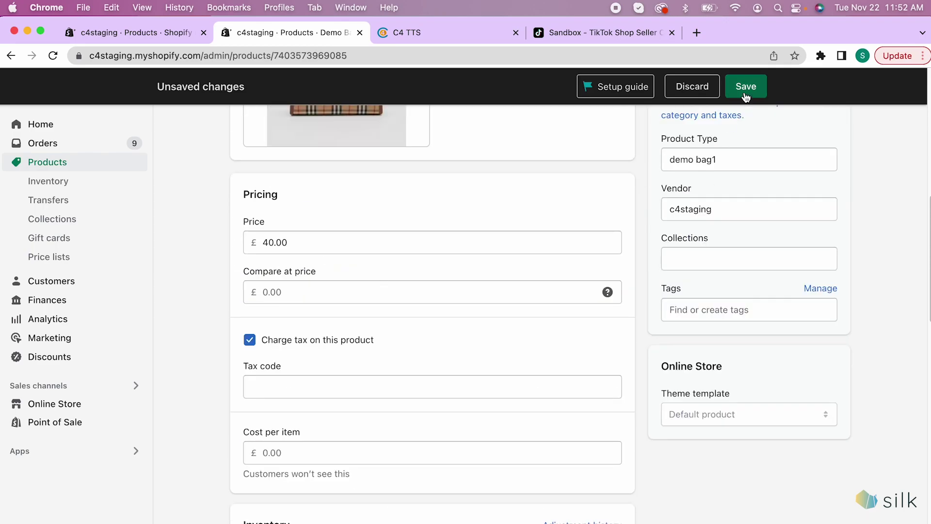
click(742, 92)
click(252, 130)
Set Test Shopping Bag's price to £30, update its available stock, and save.
click(339, 478)
scroll(534, 417, down, 6)
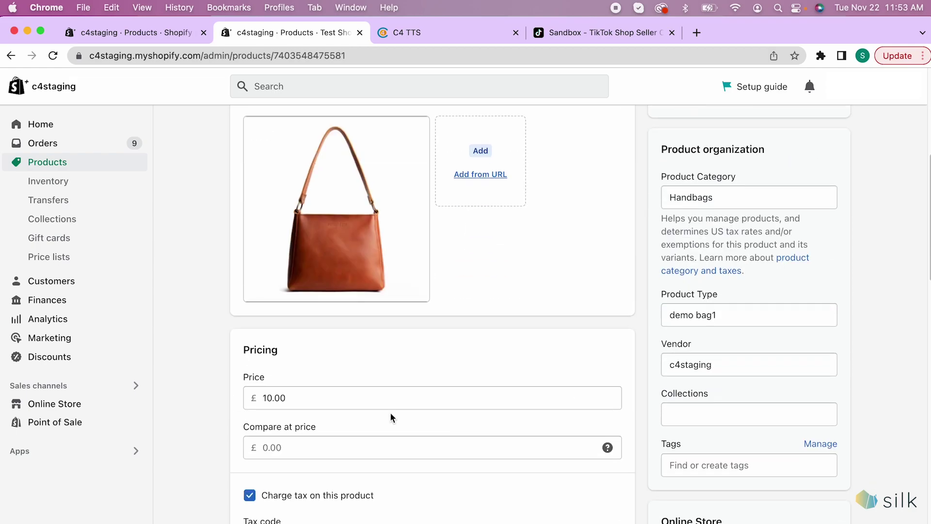
click(244, 401)
text(30)
scroll(450, 462, down, 10)
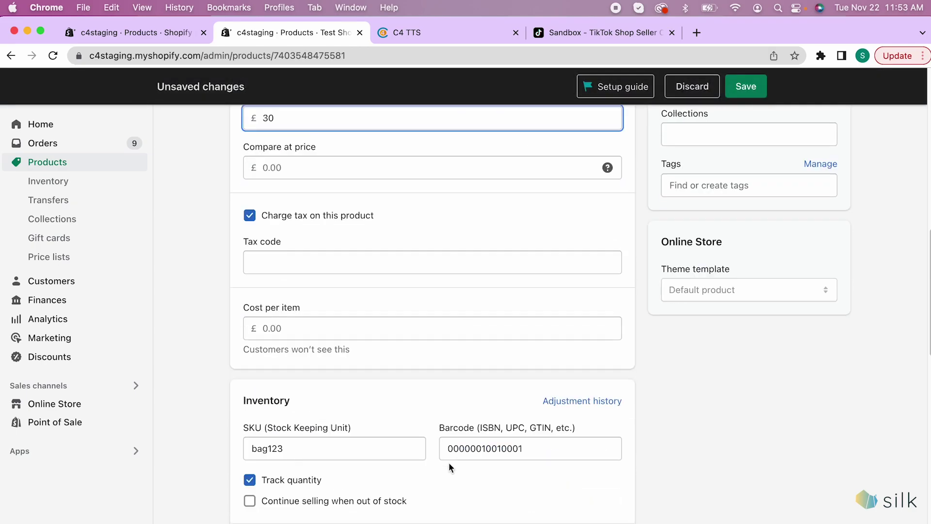
click(601, 346)
double_click(582, 405)
text(30)
click(545, 505)
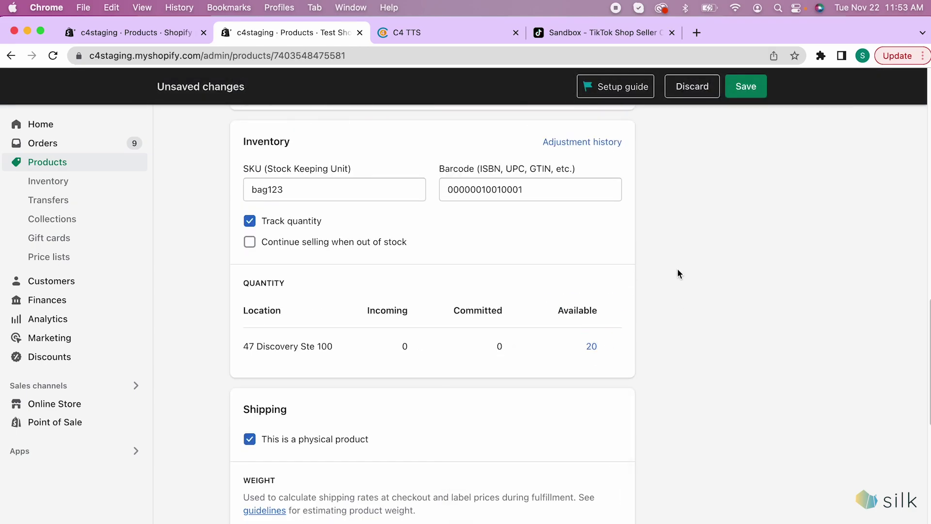
click(746, 87)
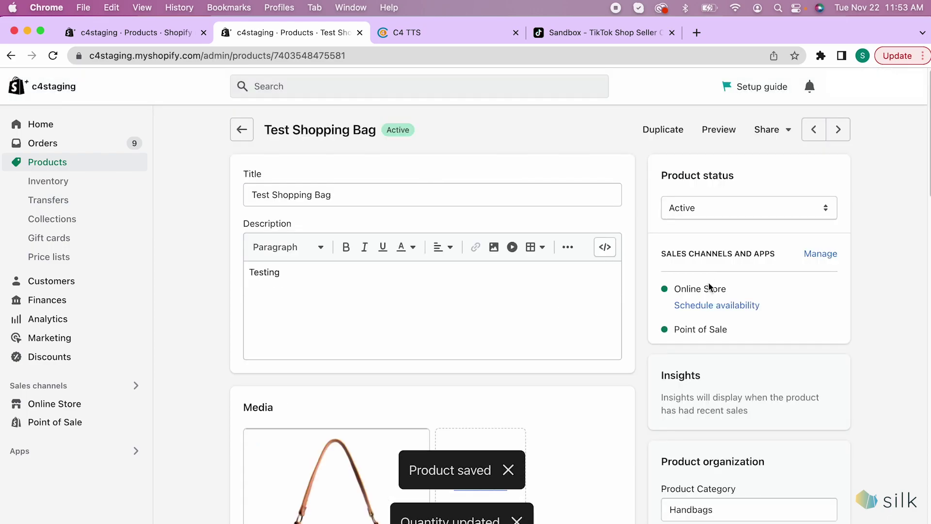
click(237, 132)
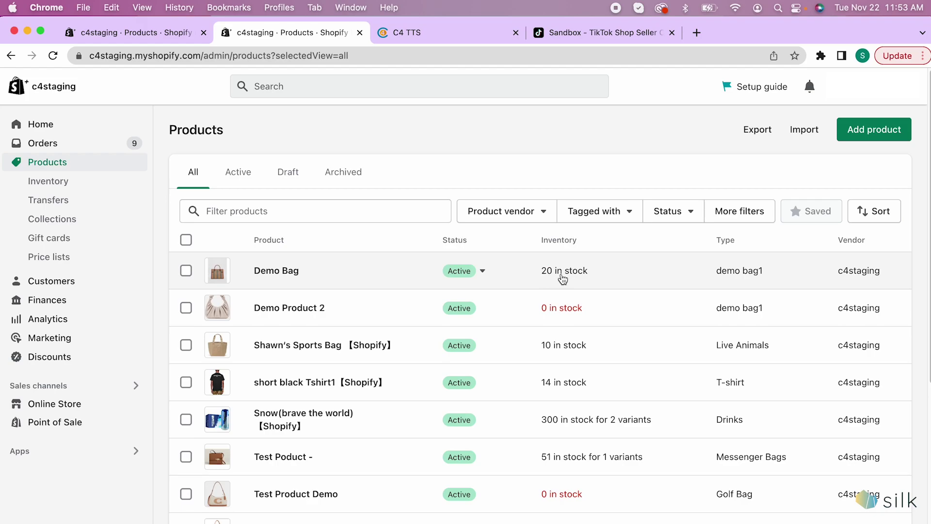
scroll(596, 278, down, 1)
scroll(595, 278, down, 5)
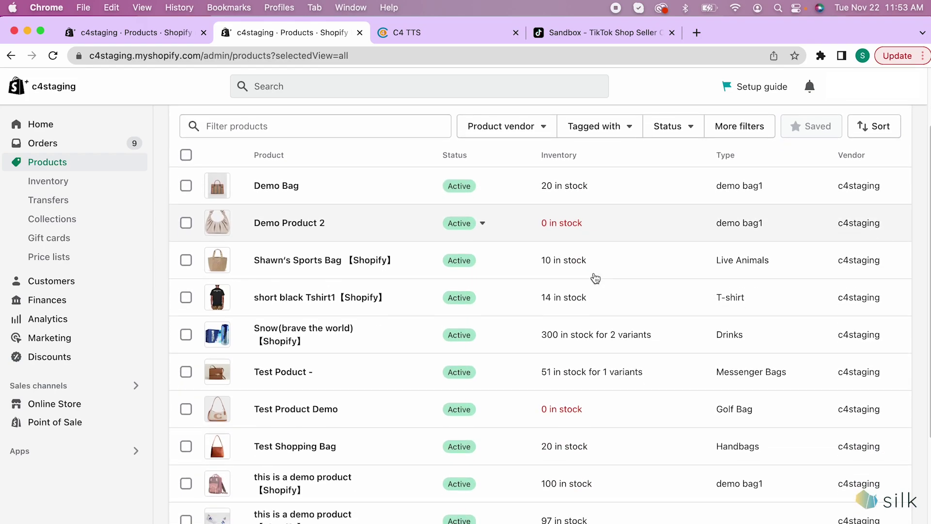
scroll(530, 333, up, 5)
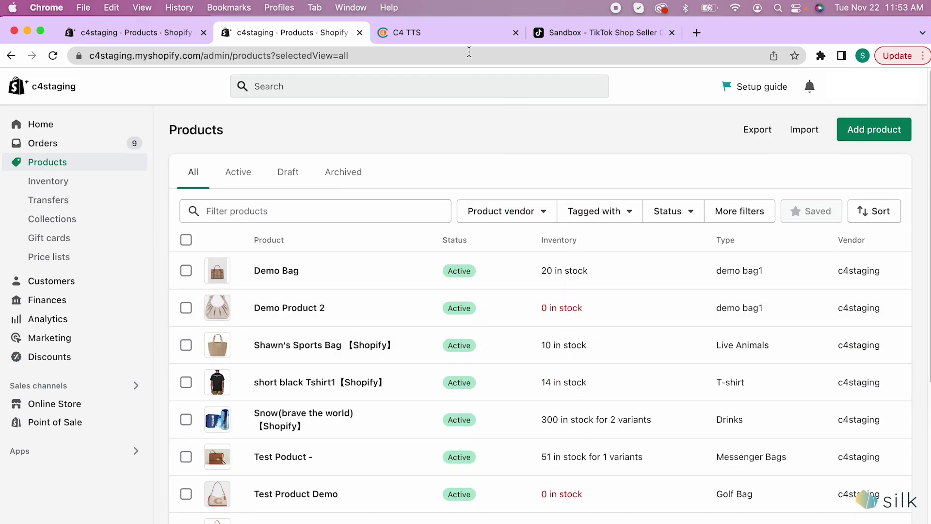
Push Demo Bag and Test Shopping Bag prices to TikTok Shop with C4 TTS bulk Update Price.
click(456, 33)
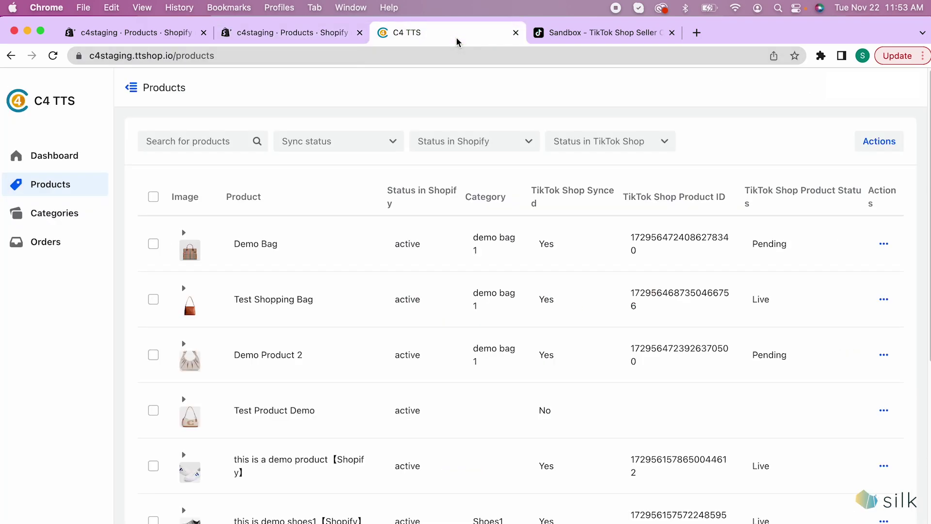
click(53, 55)
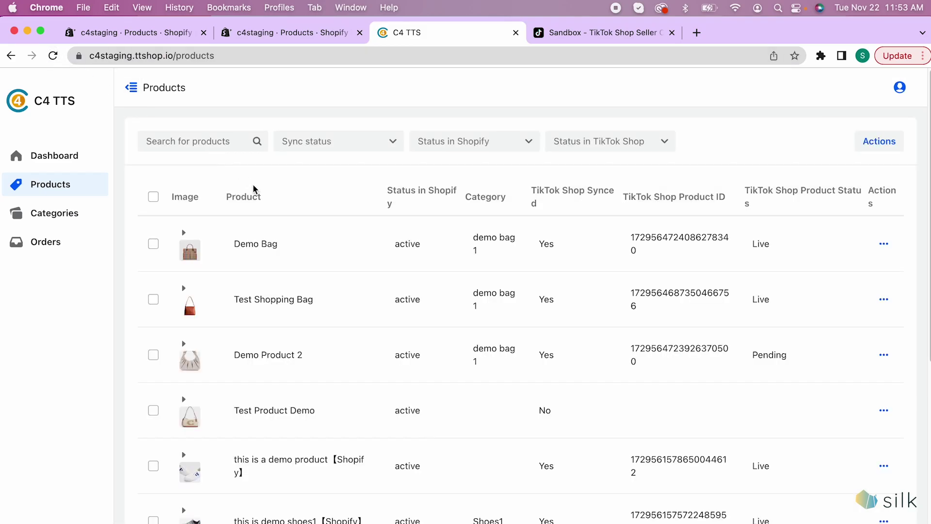
click(153, 244)
click(153, 300)
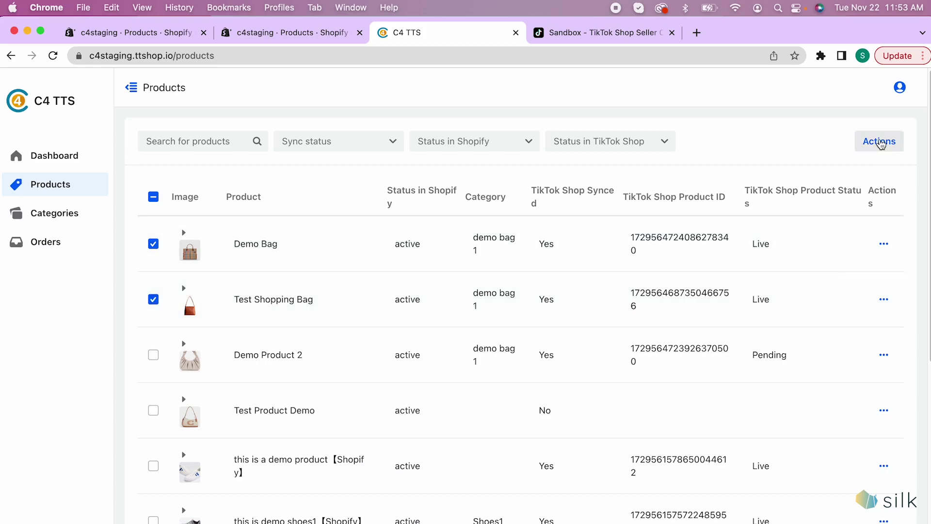
click(879, 140)
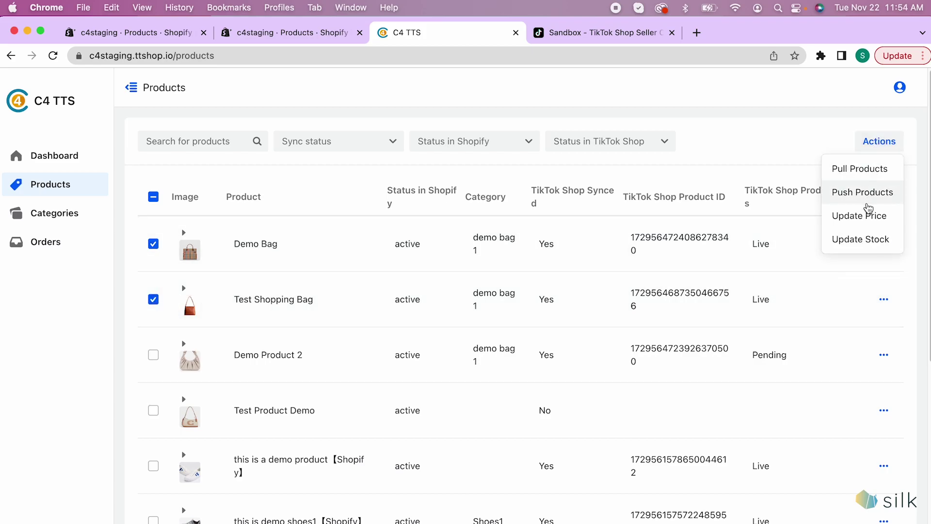
click(874, 224)
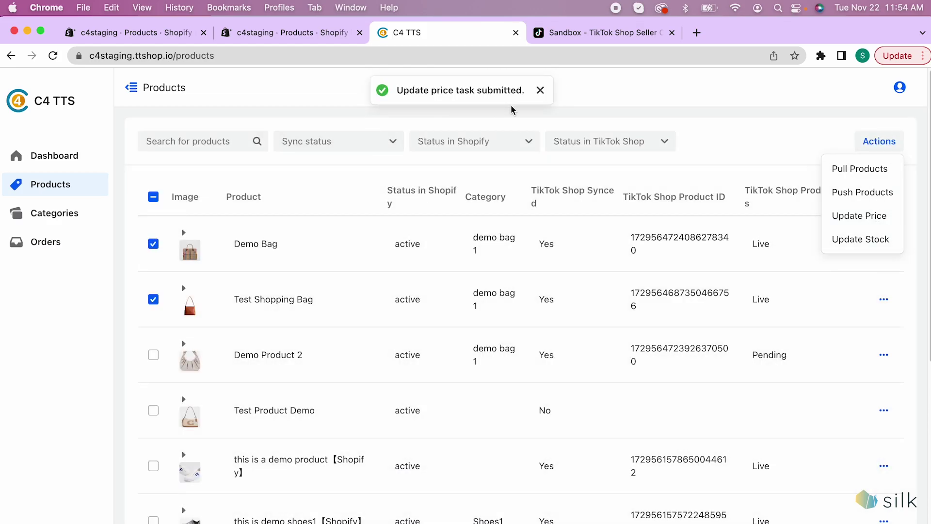
click(707, 121)
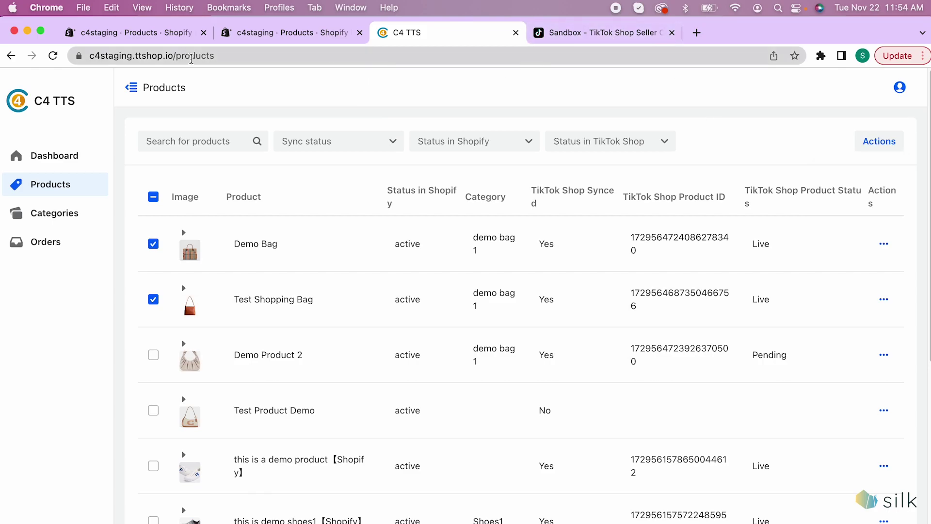
click(556, 34)
Reload TikTok Shop's Manage Products page to pick up the latest updates.
click(52, 56)
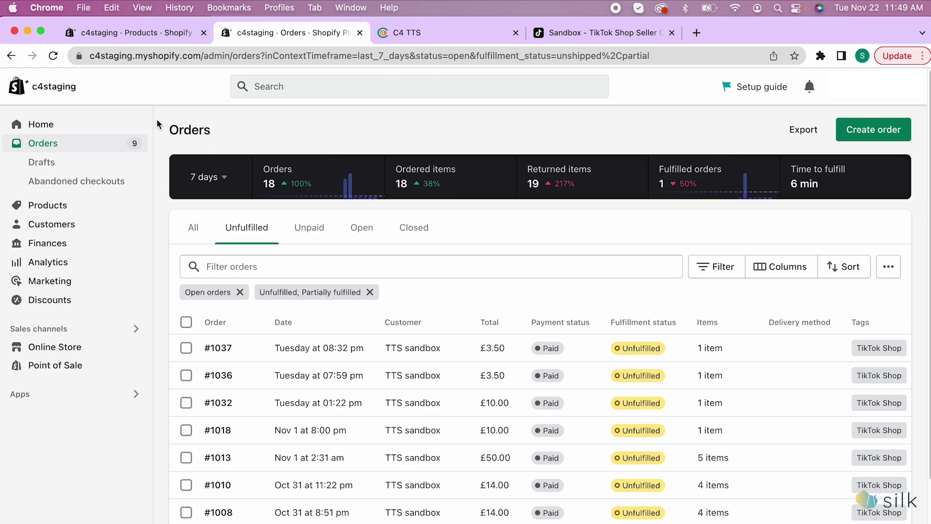
Bring up C4 TTS's orders page with order 1018 expanded.
click(466, 34)
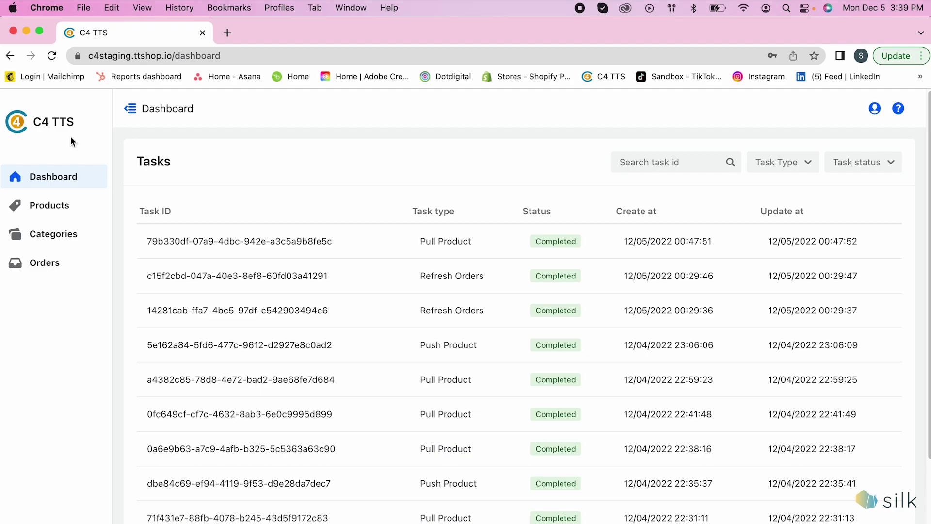
Expand demo shoes1 in C4 TTS Products to see its four variants (41–44) at 35.00.
click(36, 204)
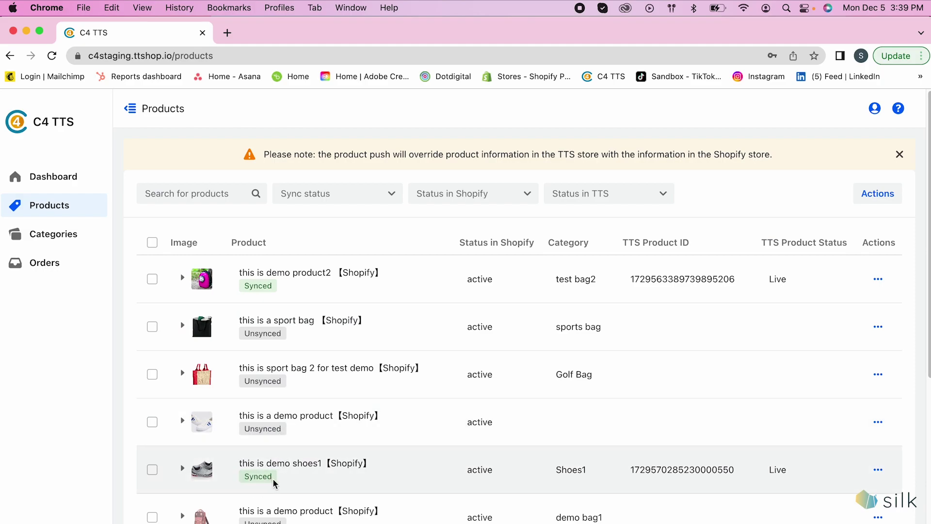
scroll(272, 481, down, 2)
scroll(275, 483, down, 4)
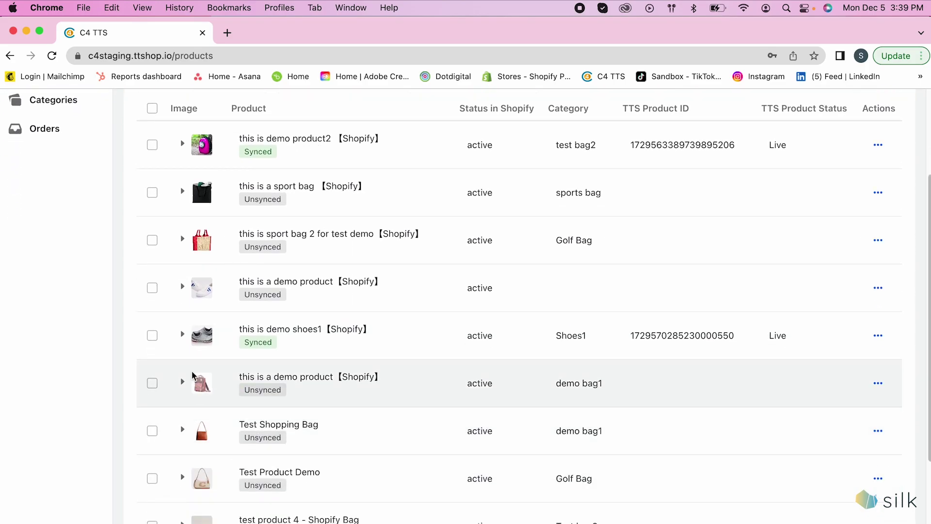
click(182, 335)
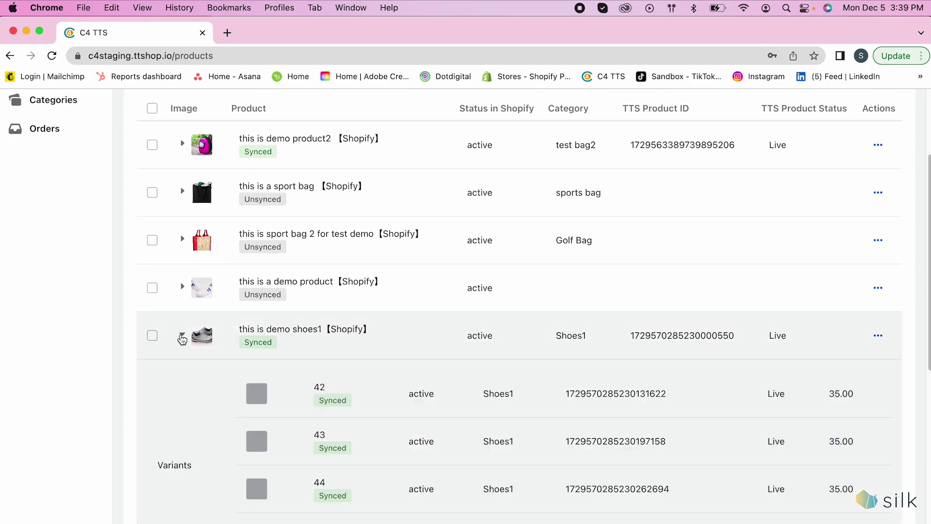
scroll(340, 439, down, 6)
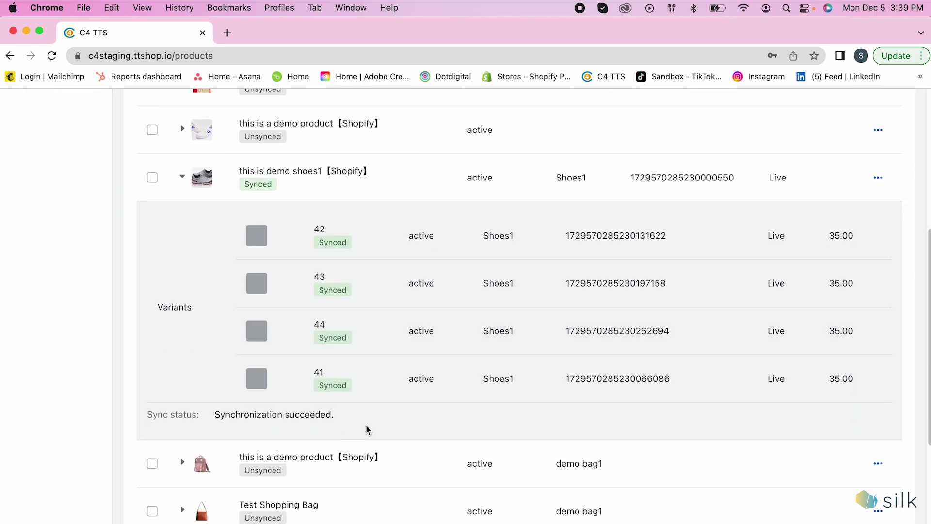